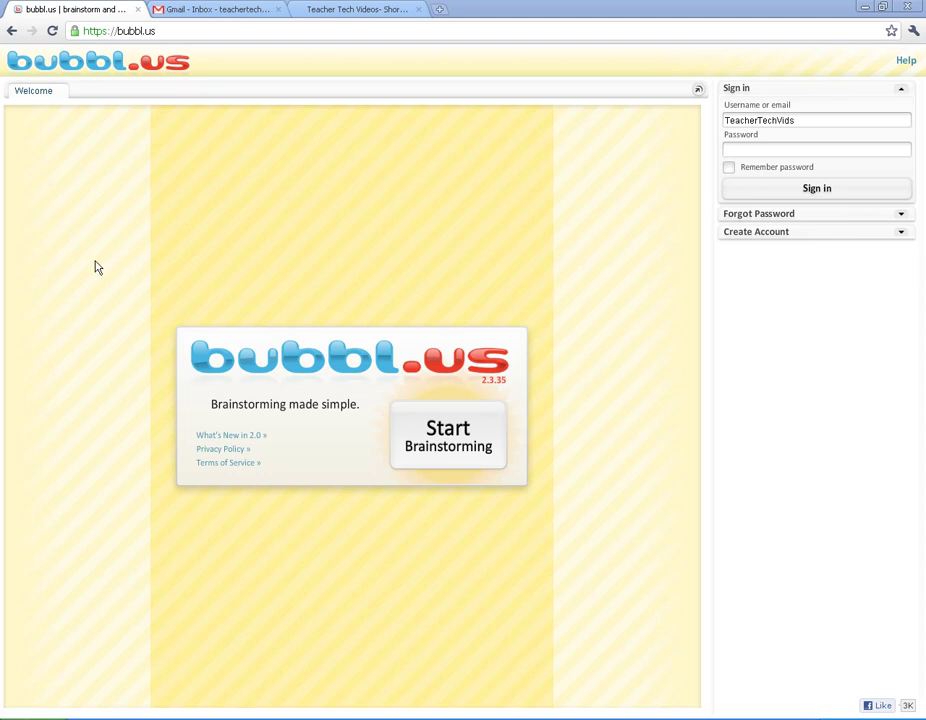
Start a new brainstorming sheet and change the starting bubble's text to "Start right here".
{"action": "left_click", "coordinate": [434, 452]}
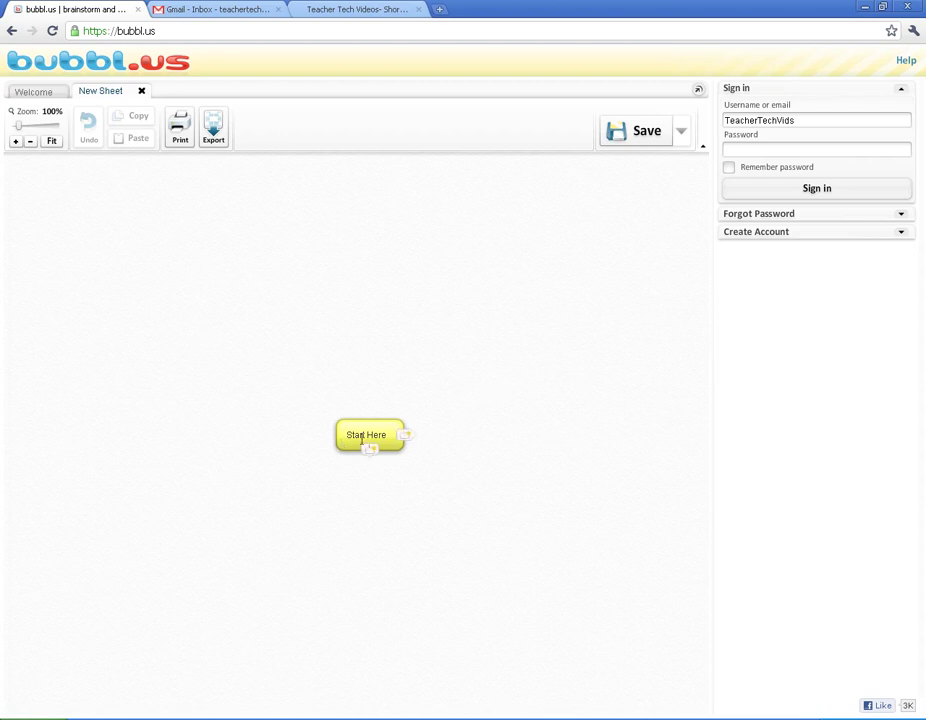
{"action": "left_click", "coordinate": [390, 435]}
{"action": "left_click_drag", "start_coordinate": [390, 435], "coordinate": [335, 440]}
{"action": "type", "text": "Start right here"}
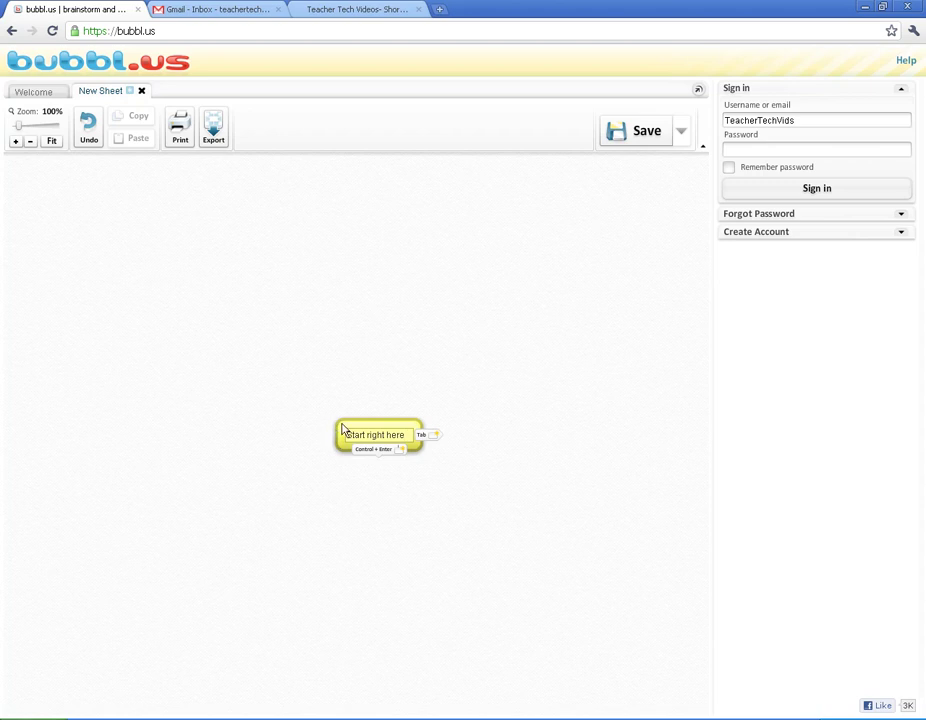
{"action": "left_click", "coordinate": [362, 397]}
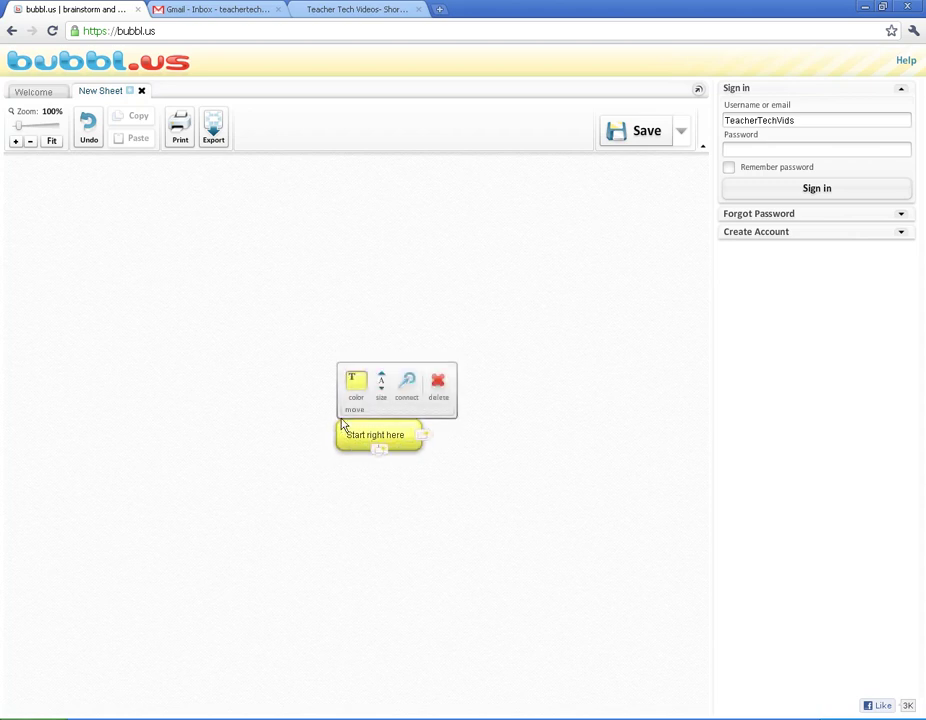
Move the "Start right here" bubble higher on the sheet and color it red.
{"action": "left_click_drag", "start_coordinate": [342, 422], "coordinate": [324, 297]}
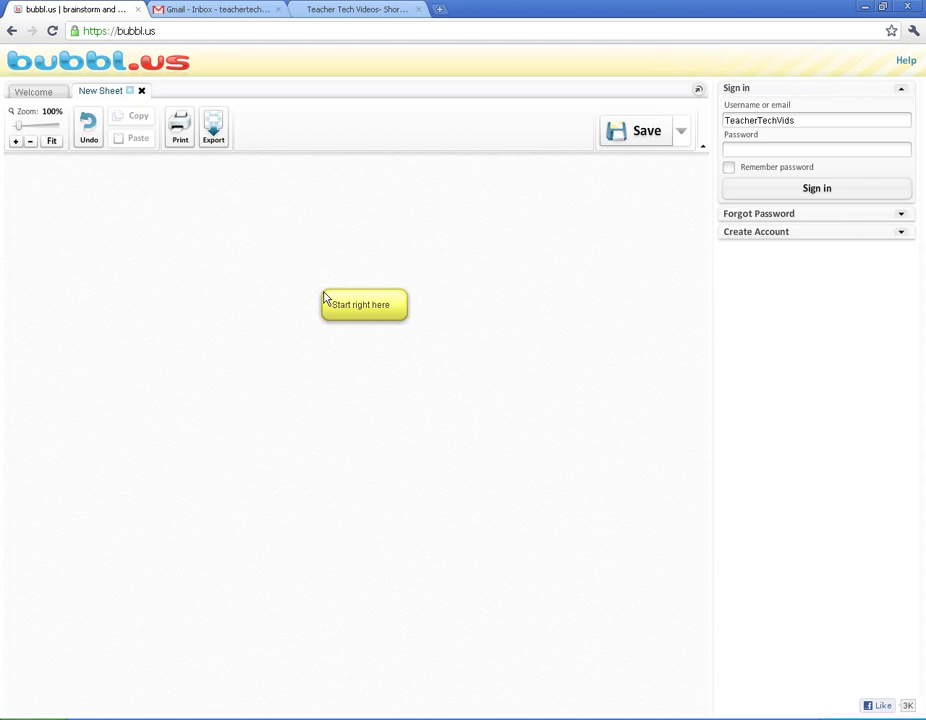
{"action": "mouse_move", "coordinate": [333, 301]}
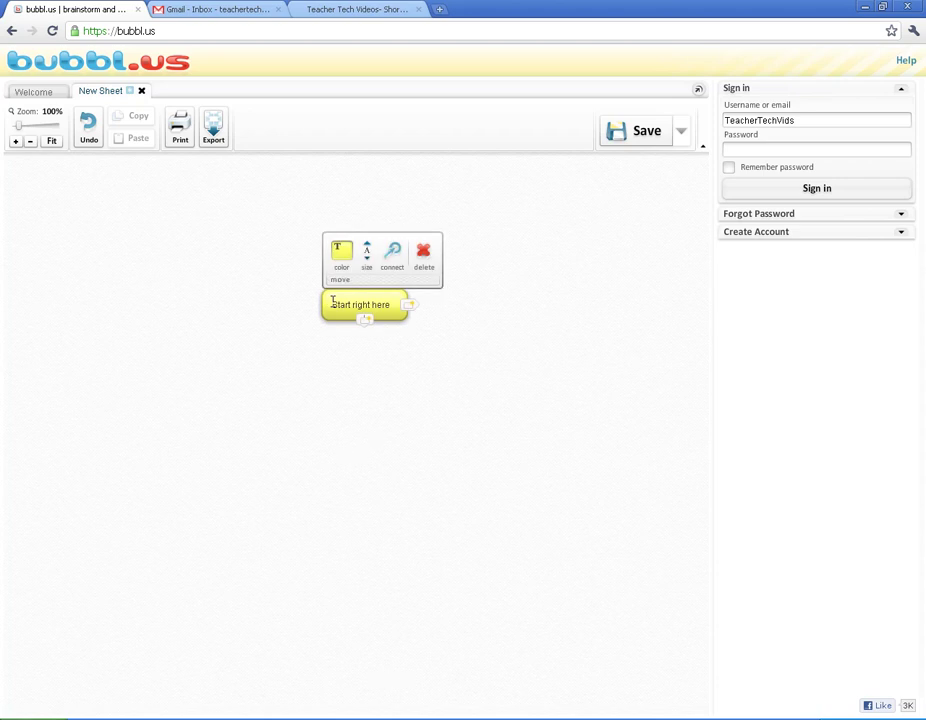
{"action": "left_click", "coordinate": [346, 255]}
{"action": "left_click", "coordinate": [337, 240]}
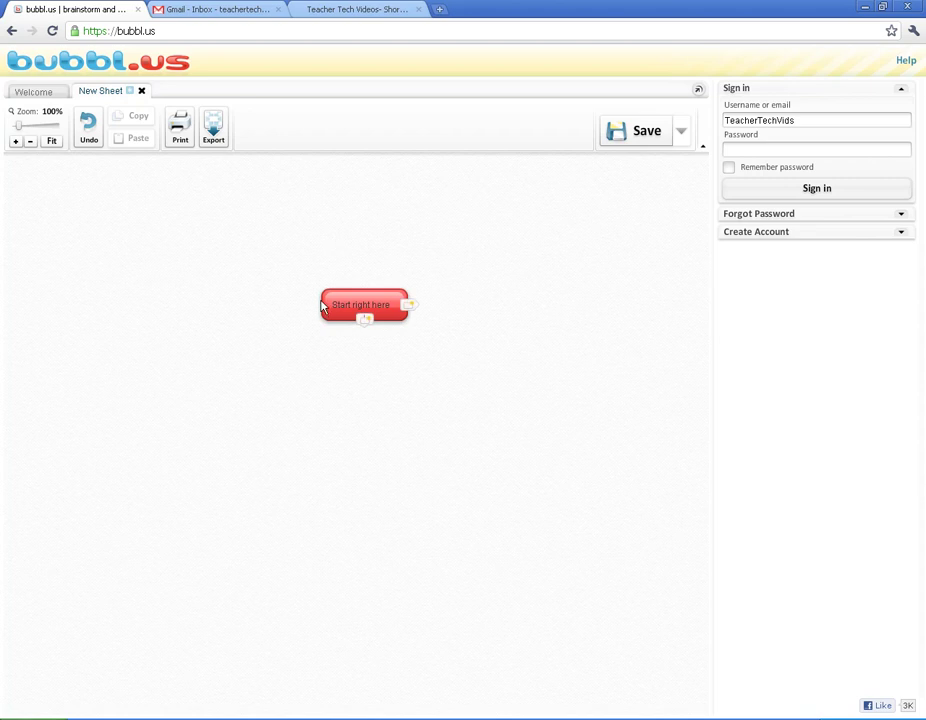
Enlarge the text of the "Start right here" bubble and set its color to yellow.
{"action": "mouse_move", "coordinate": [328, 304]}
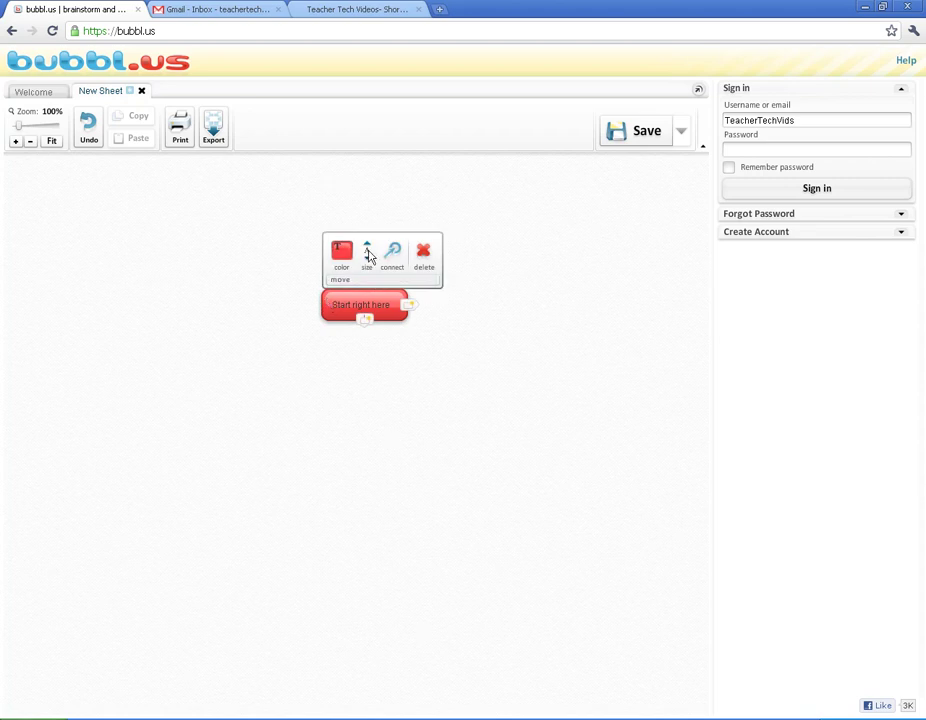
{"action": "left_click", "coordinate": [367, 246]}
{"action": "left_click", "coordinate": [368, 247]}
{"action": "left_click", "coordinate": [367, 249]}
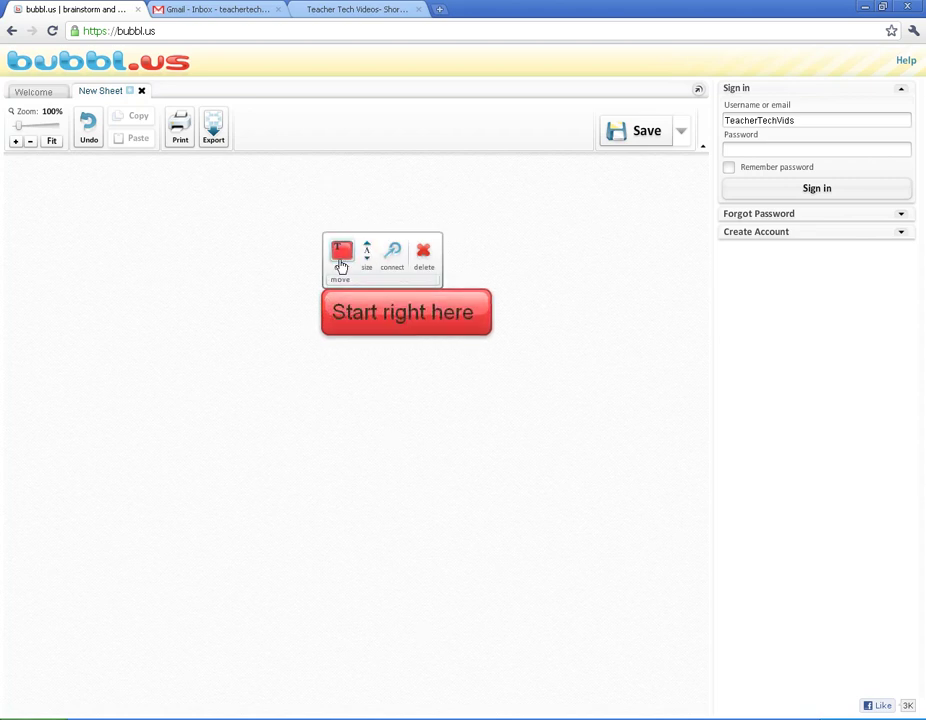
{"action": "left_click", "coordinate": [341, 256]}
{"action": "left_click", "coordinate": [354, 200]}
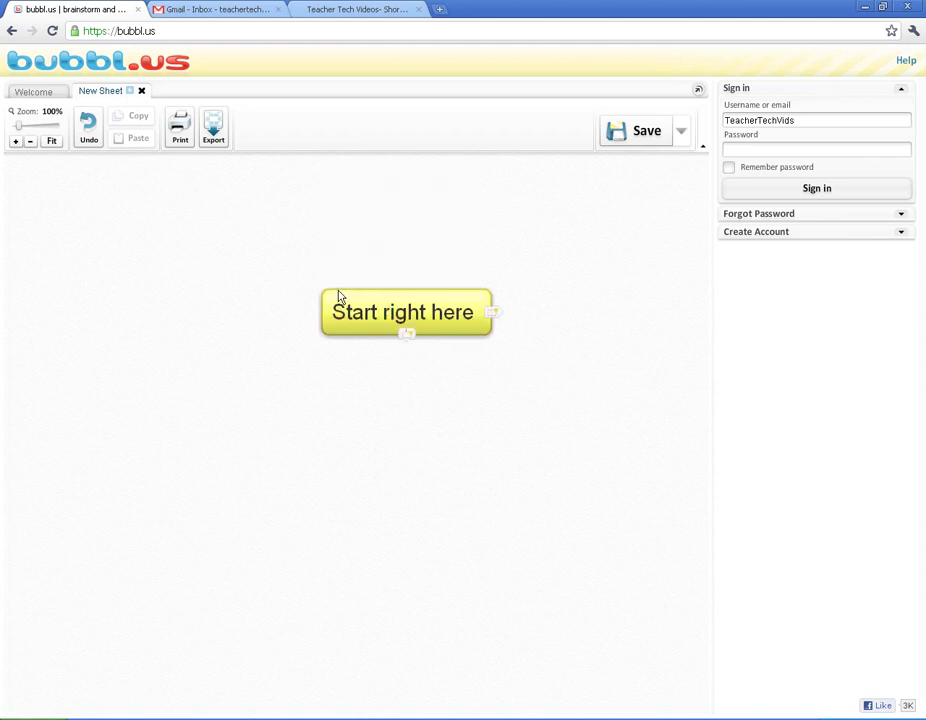
Move the enlarged "Start right here" bubble a little further up and to the left on the sheet.
{"action": "mouse_move", "coordinate": [331, 303]}
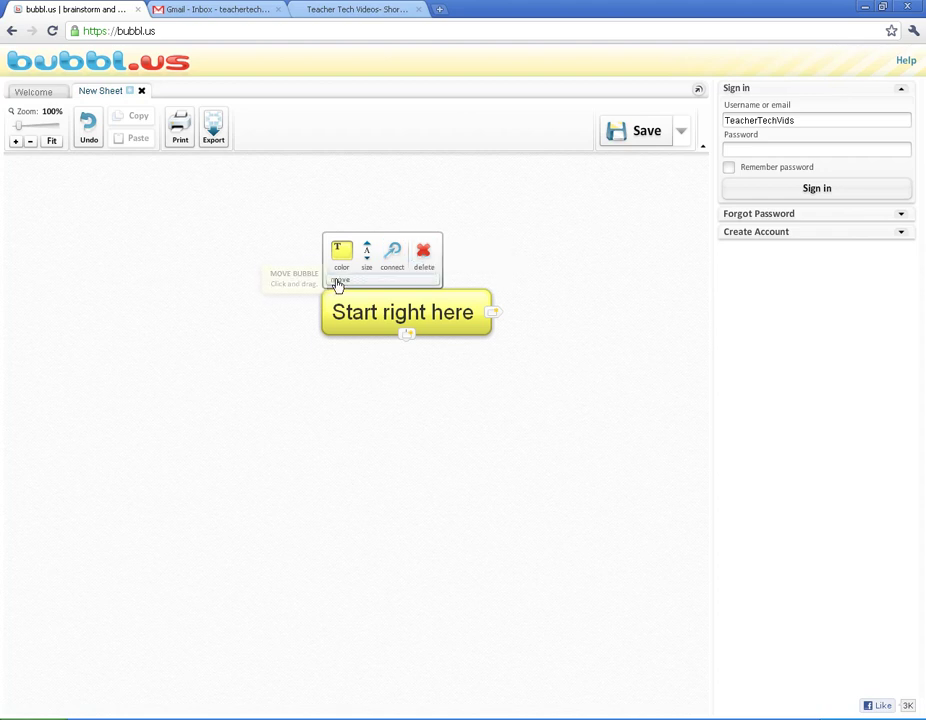
{"action": "left_click_drag", "start_coordinate": [339, 278], "coordinate": [302, 234]}
{"action": "double_click", "coordinate": [325, 237]}
{"action": "left_click", "coordinate": [308, 198]}
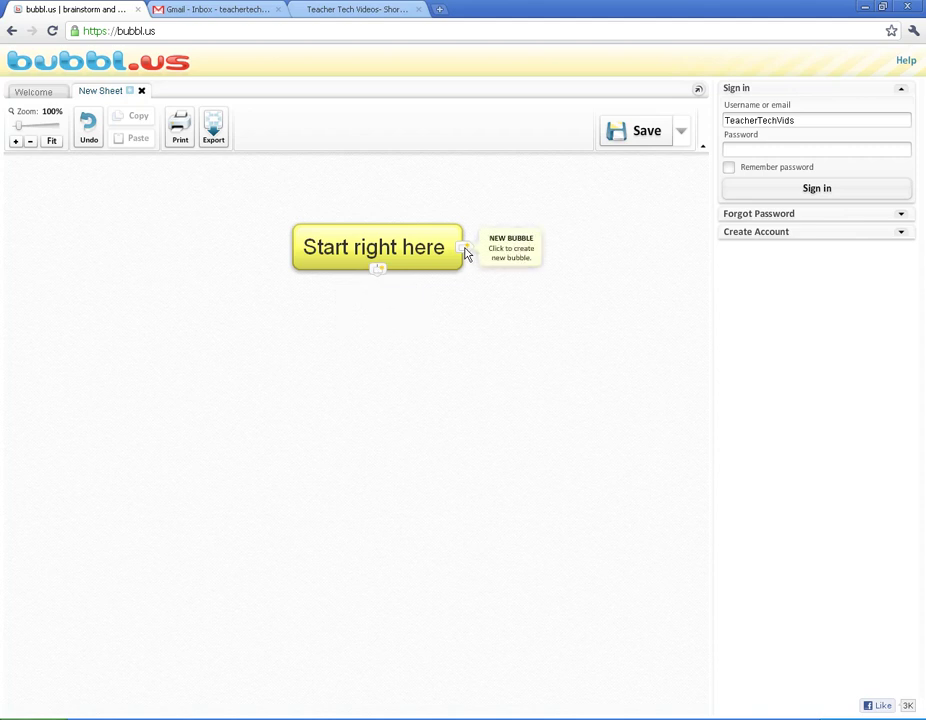
Add a child bubble under "Start right here" and another under that one, staggering the first to the right and the second below-left of it.
{"action": "left_click", "coordinate": [377, 271]}
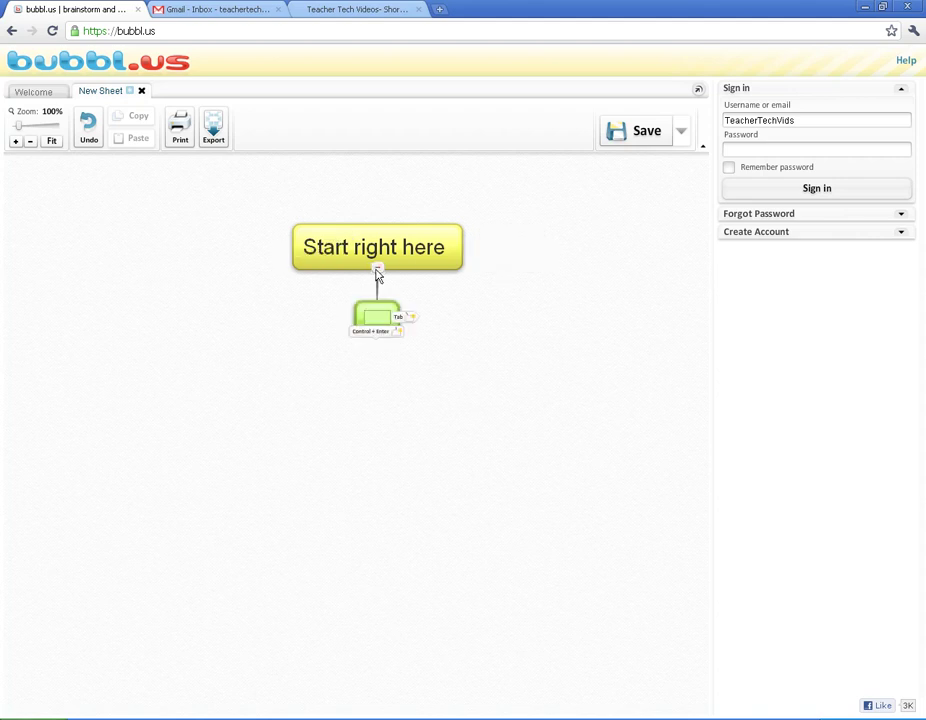
{"action": "left_click", "coordinate": [397, 334]}
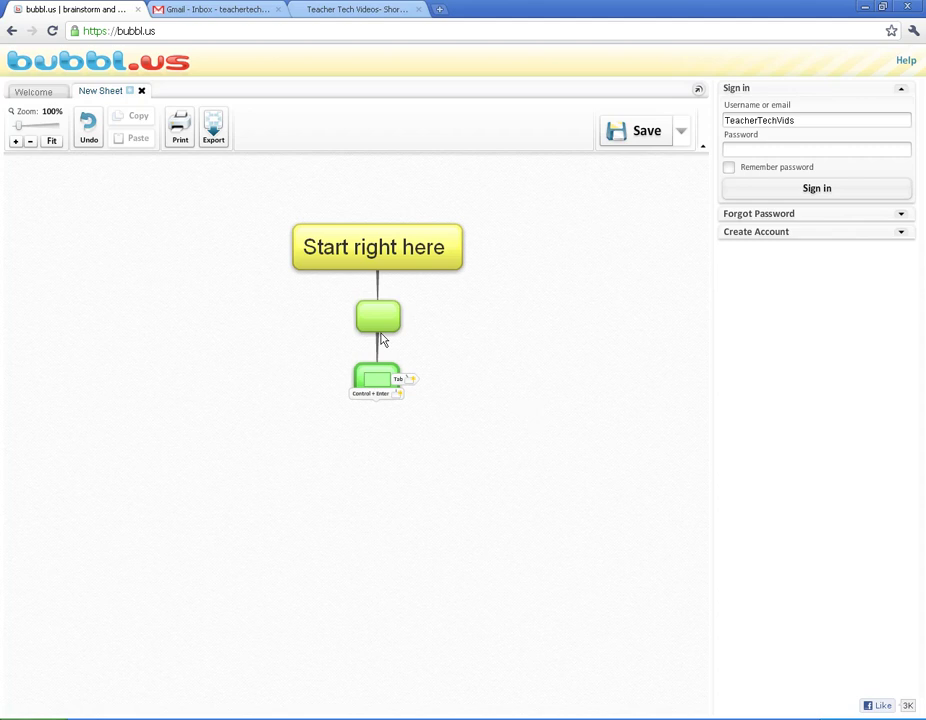
{"action": "left_click_drag", "start_coordinate": [362, 314], "coordinate": [442, 318]}
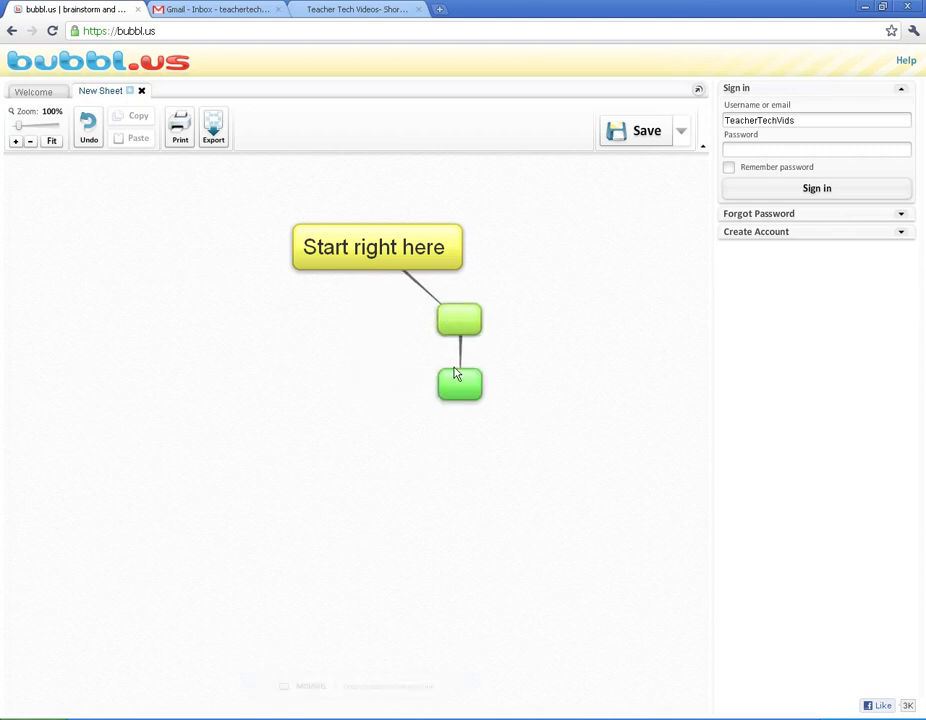
{"action": "left_click_drag", "start_coordinate": [455, 377], "coordinate": [372, 378]}
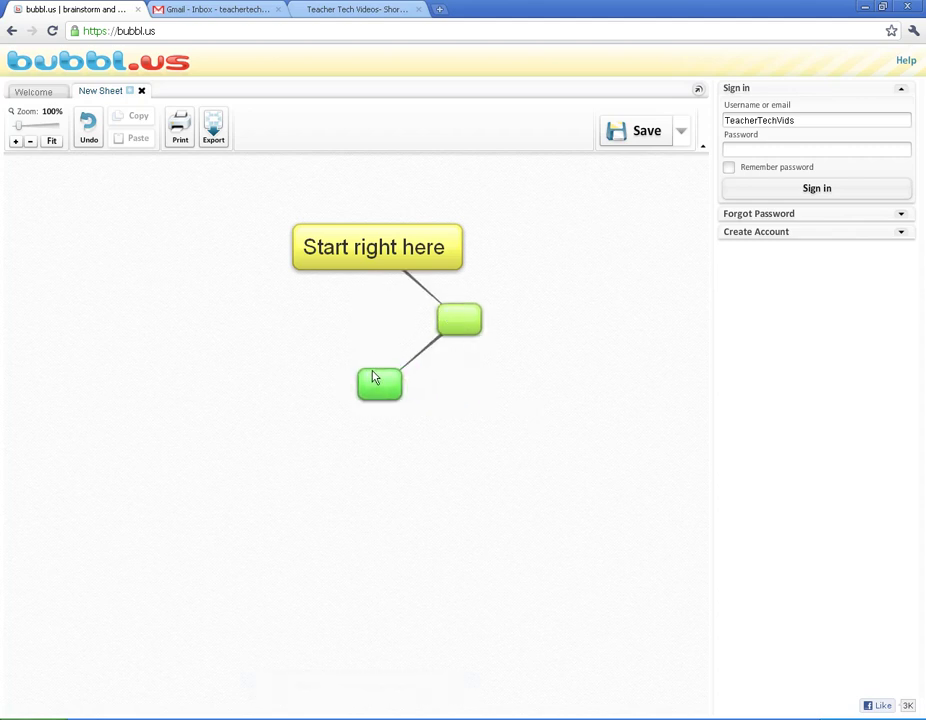
Label the bubble directly under "Start right here" as "Type" and shift it slightly to the left.
{"action": "left_click", "coordinate": [458, 318]}
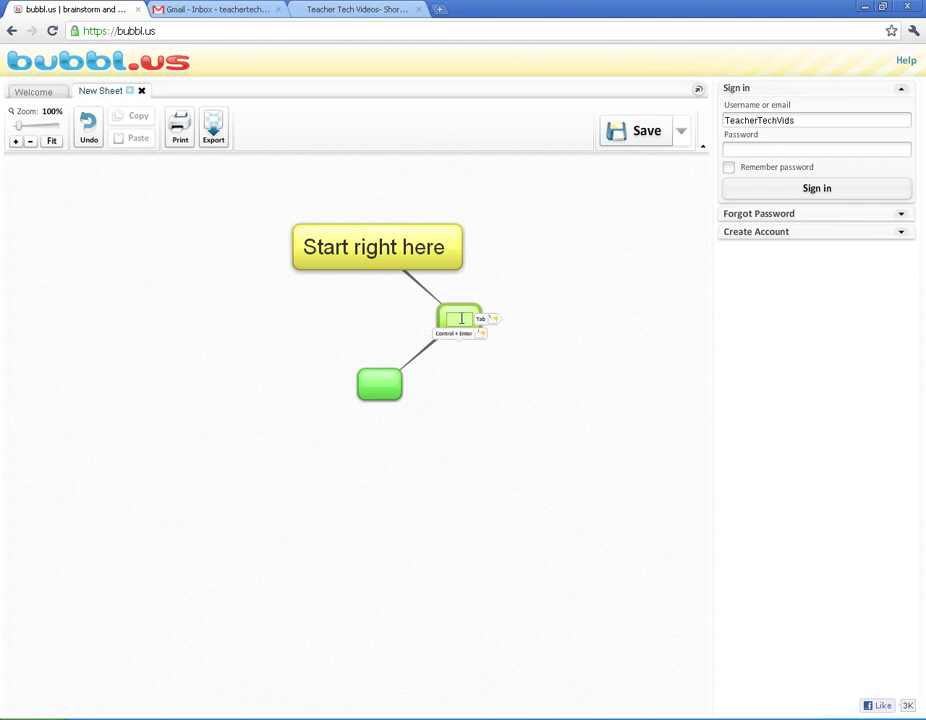
{"action": "type", "text": "Type"}
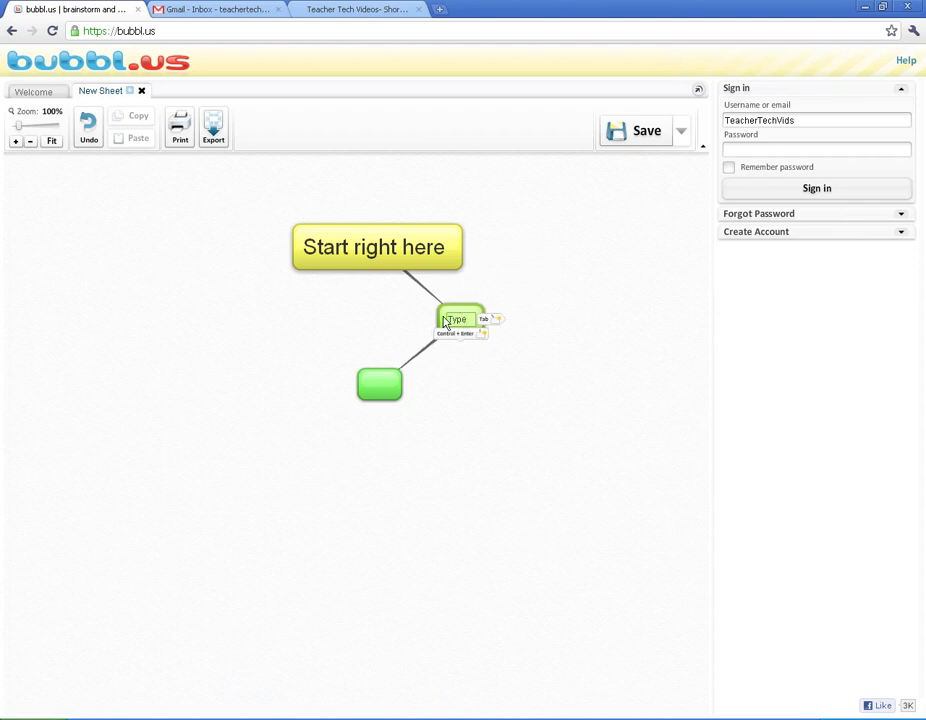
{"action": "double_click", "coordinate": [464, 317]}
{"action": "left_click_drag", "start_coordinate": [467, 312], "coordinate": [443, 318]}
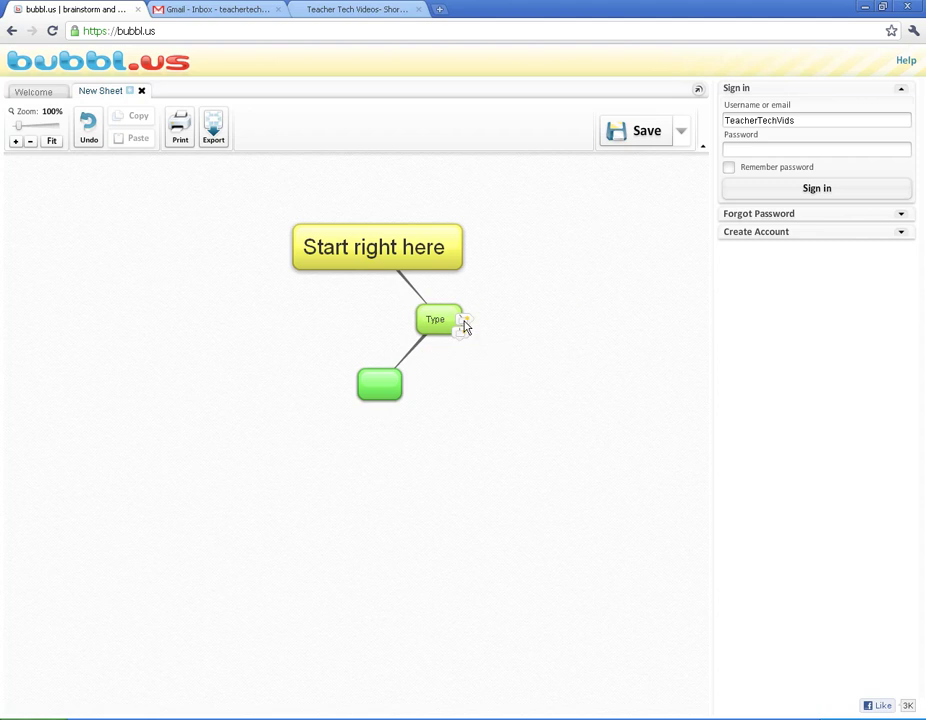
Add five more empty child bubbles under the "Type" bubble.
{"action": "left_click", "coordinate": [450, 320]}
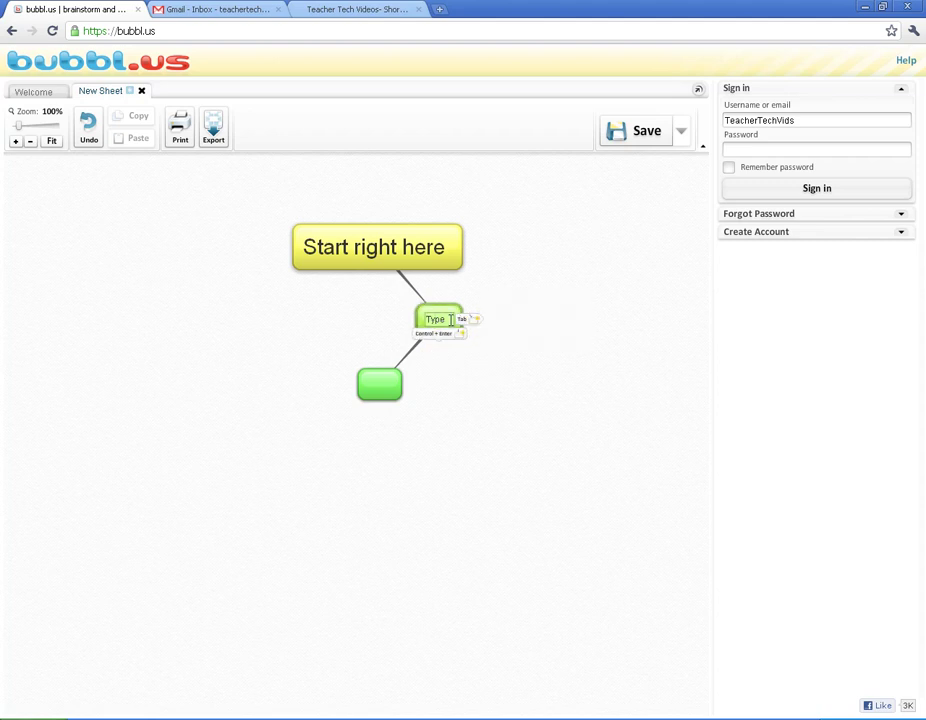
{"action": "key", "text": "Tab"}
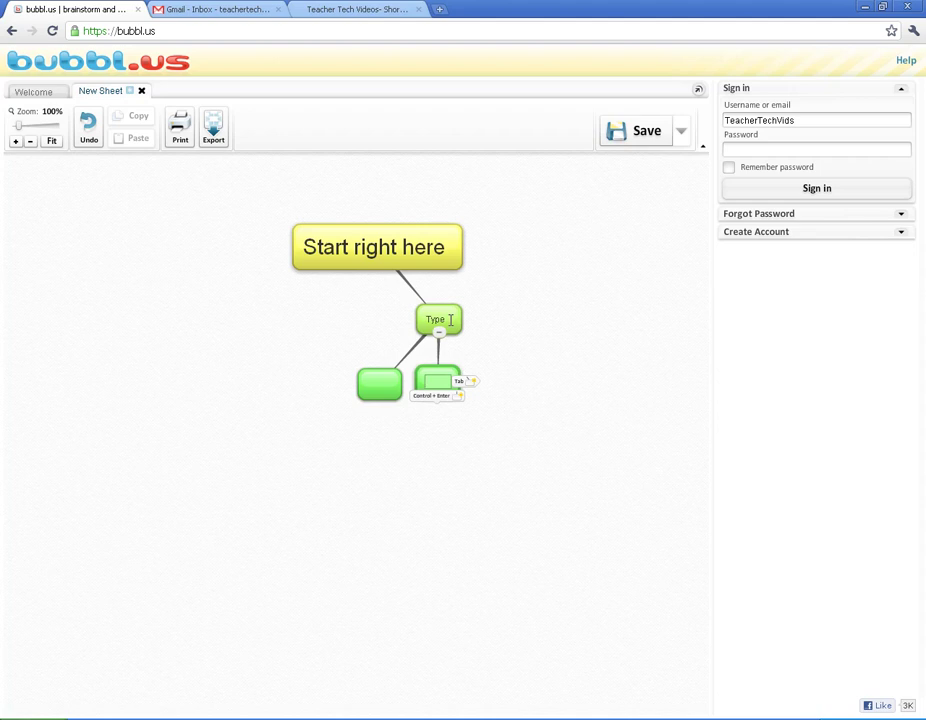
{"action": "key", "text": "ctrl+Return"}
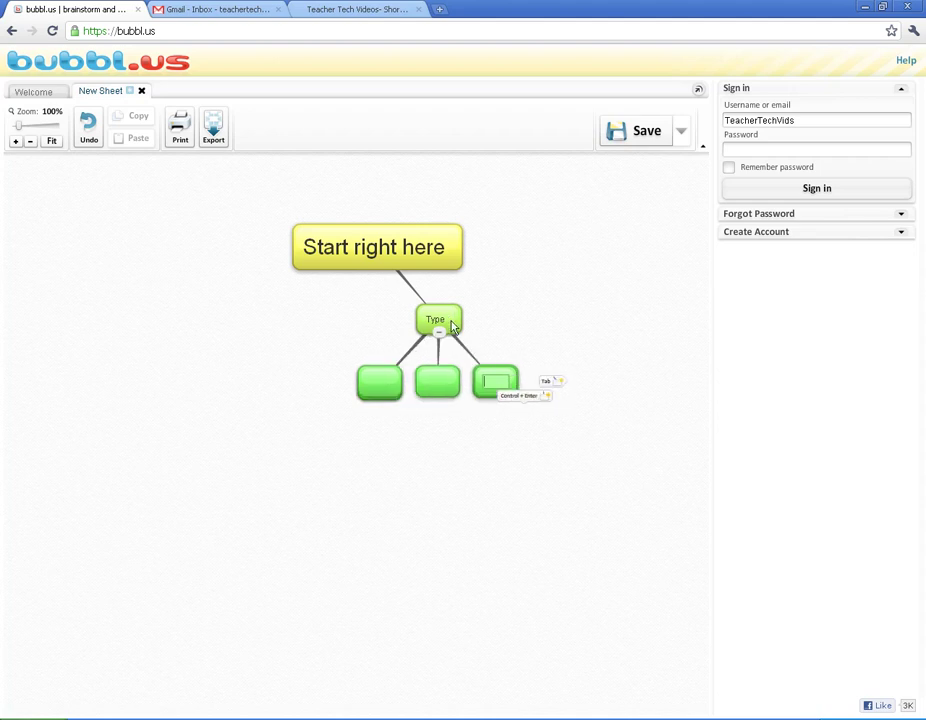
{"action": "key", "text": "ctrl+Return"}
{"action": "key", "text": "ctrl+Return"}
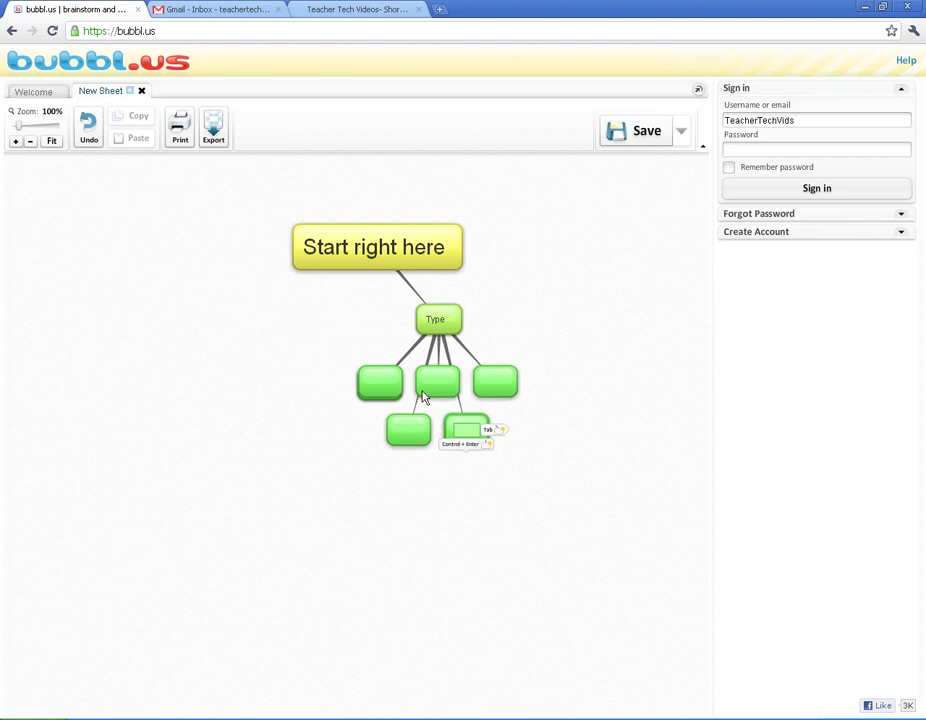
Spread the six empty child bubbles apart in a fan below the "Type" bubble.
{"action": "left_click_drag", "start_coordinate": [378, 376], "coordinate": [234, 382]}
{"action": "left_click_drag", "start_coordinate": [437, 428], "coordinate": [578, 361]}
{"action": "left_click_drag", "start_coordinate": [506, 378], "coordinate": [496, 410]}
{"action": "left_click_drag", "start_coordinate": [432, 377], "coordinate": [416, 416]}
{"action": "left_click_drag", "start_coordinate": [378, 380], "coordinate": [310, 421]}
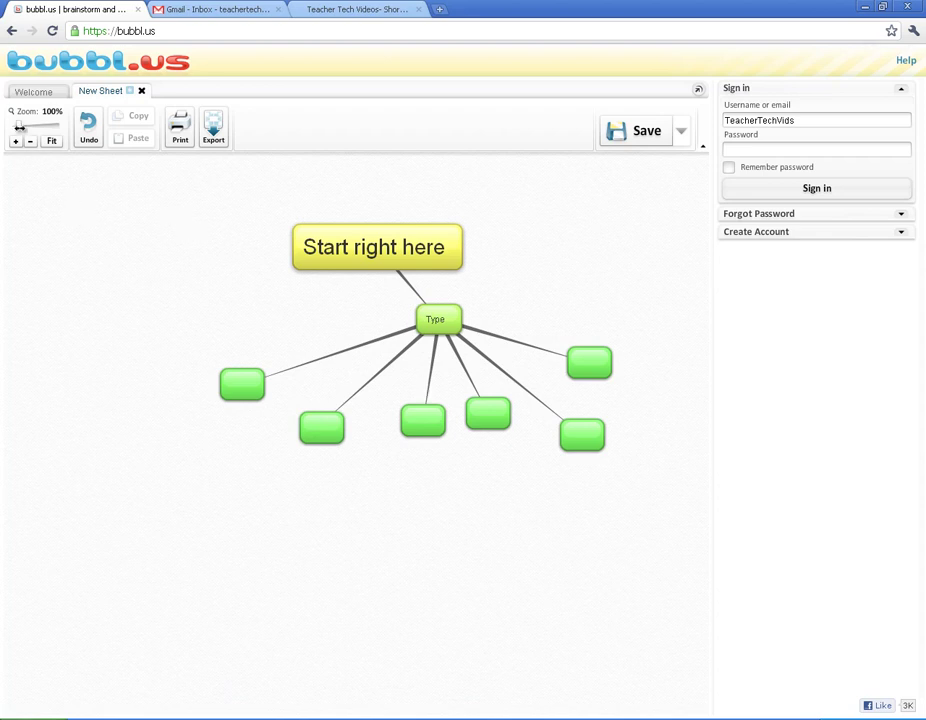
Try zooming the sheet in and out and fit the whole map to the view.
{"action": "left_click", "coordinate": [16, 141]}
{"action": "left_click", "coordinate": [30, 141]}
{"action": "left_click", "coordinate": [50, 141]}
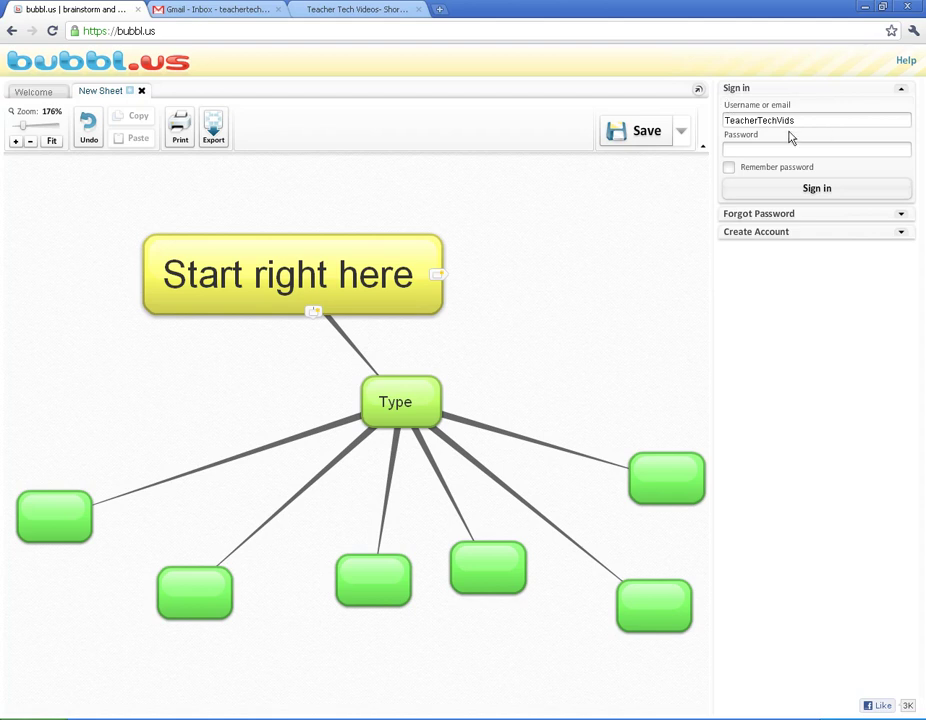
Review the print options for the entire sheet and close them without printing.
{"action": "mouse_move", "coordinate": [237, 277]}
{"action": "left_click", "coordinate": [177, 133]}
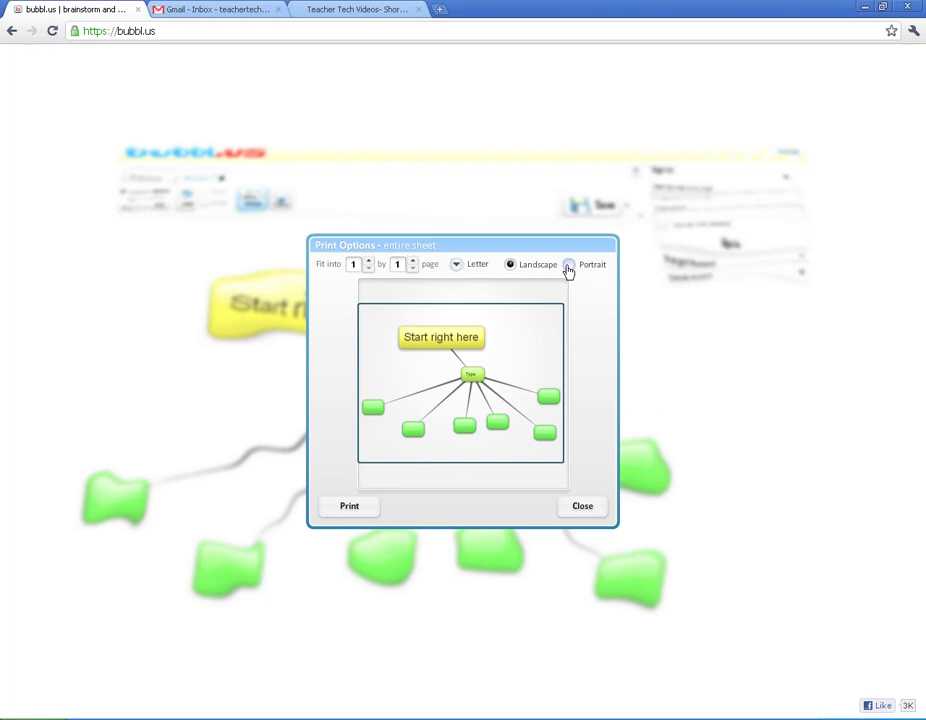
{"action": "left_click", "coordinate": [588, 505]}
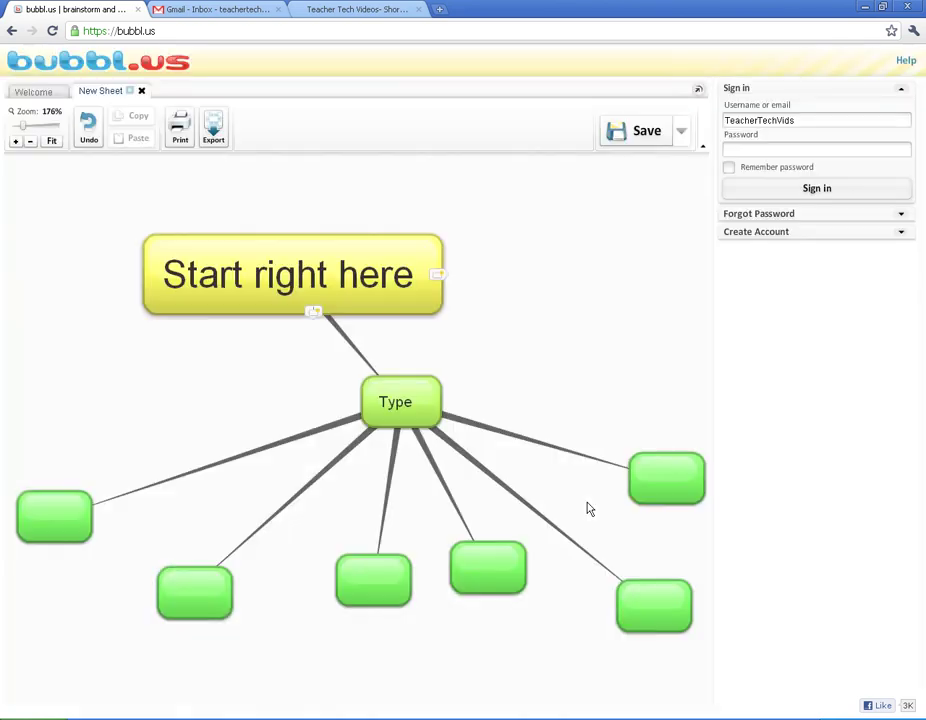
Check the HTML outline export options and export the entire sheet as a JPG image.
{"action": "left_click", "coordinate": [213, 135]}
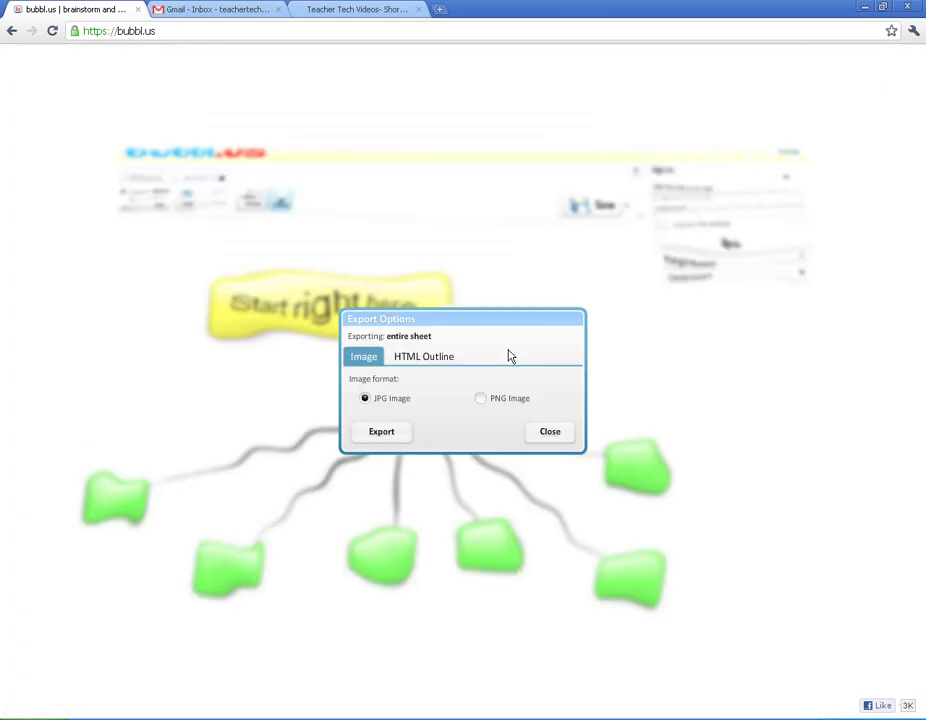
{"action": "left_click", "coordinate": [423, 358]}
{"action": "left_click", "coordinate": [365, 360]}
{"action": "left_click", "coordinate": [383, 431]}
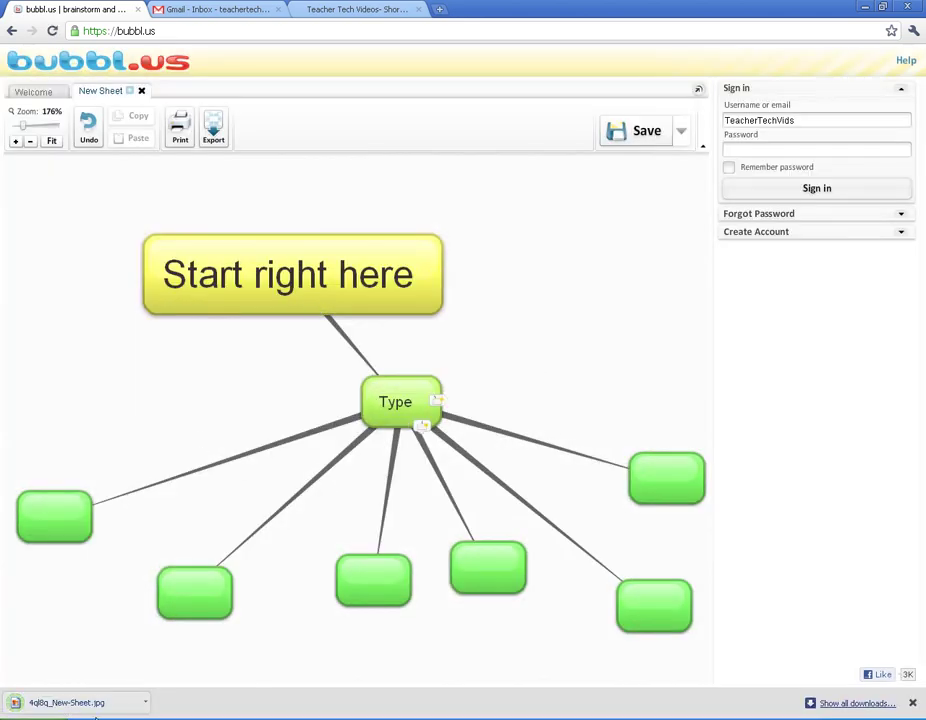
Open the downloaded JPG in a maximized picture viewer, inspect the exported map and close the viewer.
{"action": "left_click", "coordinate": [79, 705]}
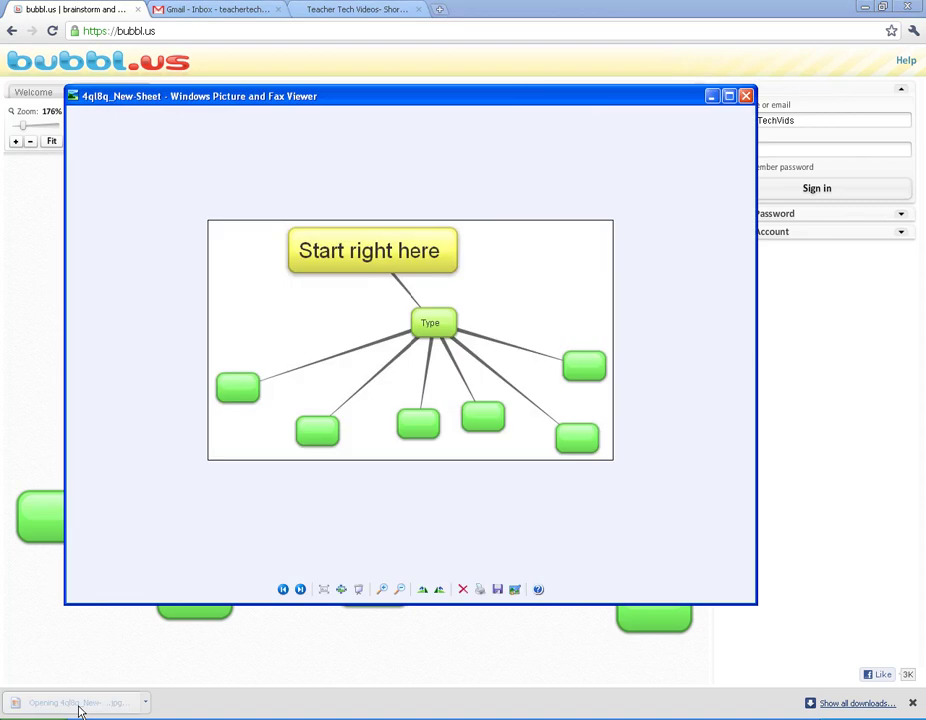
{"action": "left_click", "coordinate": [729, 96]}
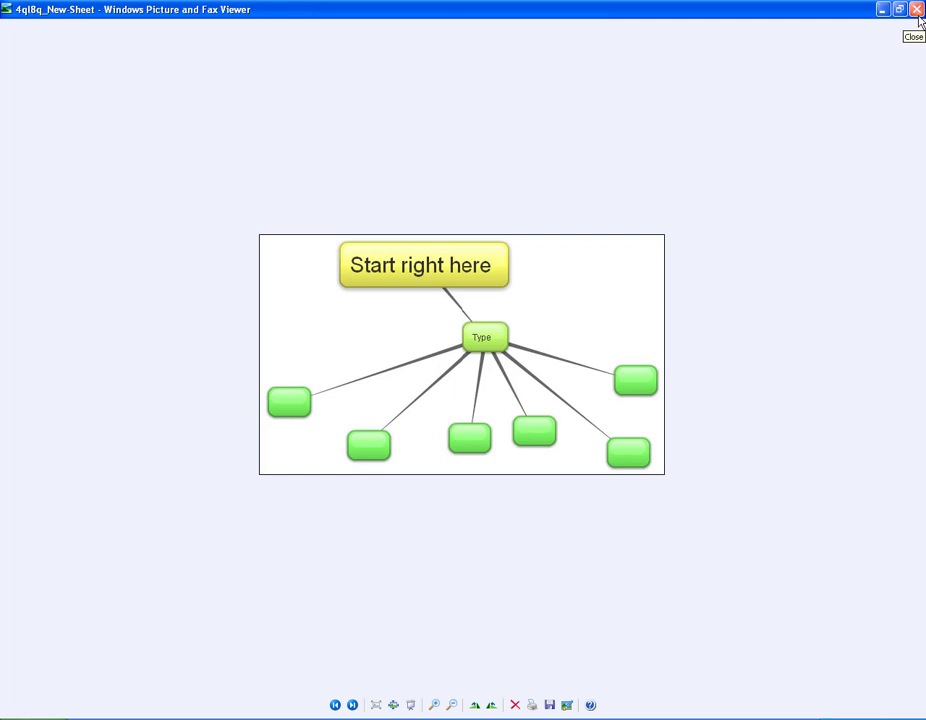
{"action": "left_click", "coordinate": [917, 11]}
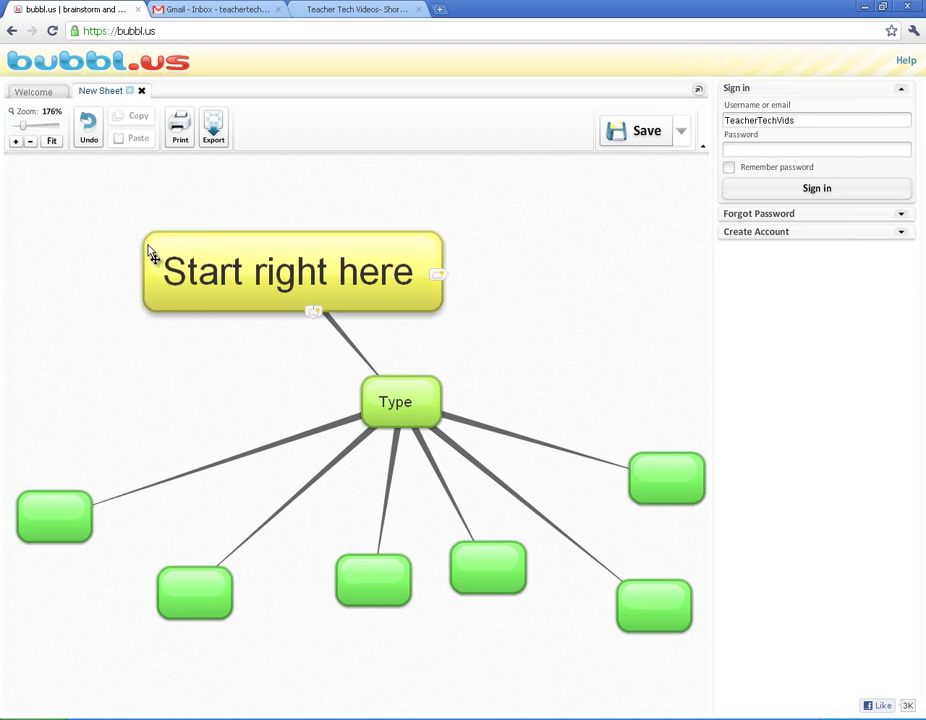
Reposition the "Start right here" and "Type" bubbles so they line up centrally above the empty child bubbles.
{"action": "left_click_drag", "start_coordinate": [151, 254], "coordinate": [172, 228]}
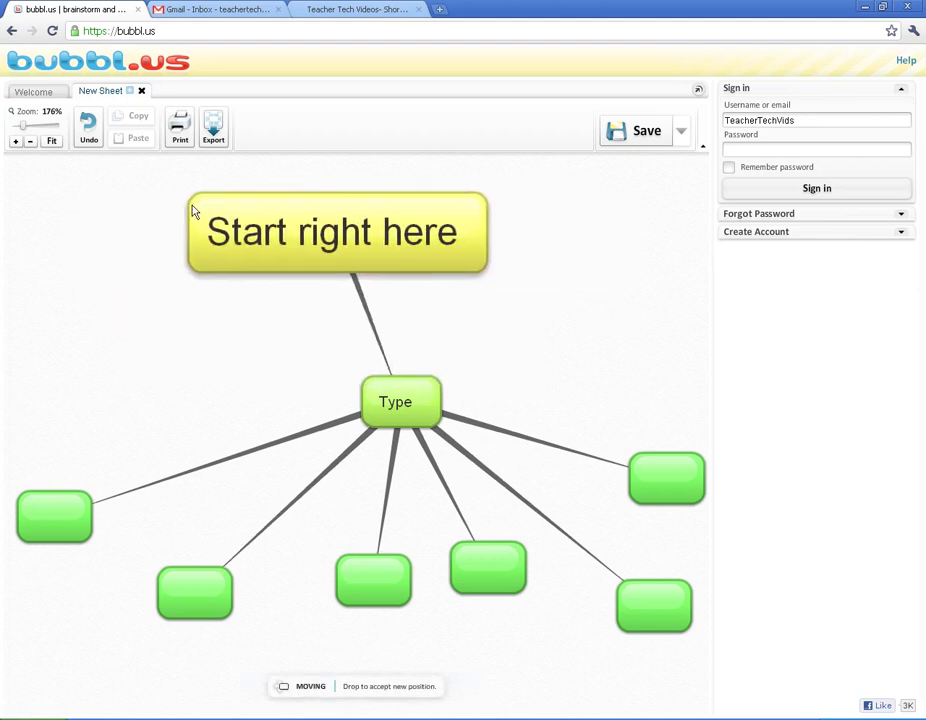
{"action": "left_click_drag", "start_coordinate": [195, 212], "coordinate": [190, 216]}
{"action": "left_click_drag", "start_coordinate": [374, 389], "coordinate": [324, 351]}
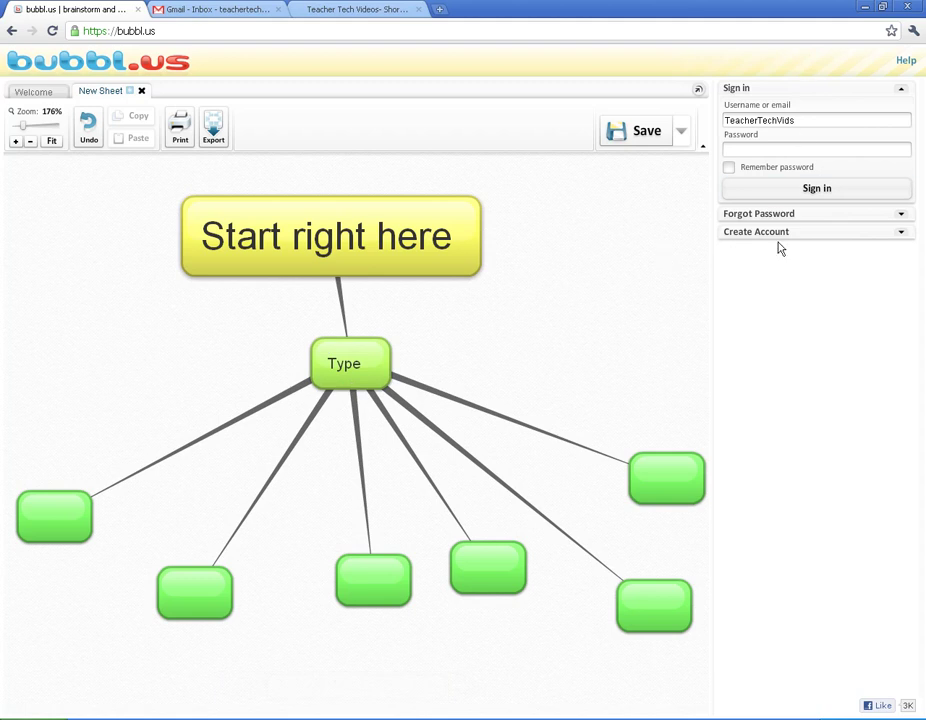